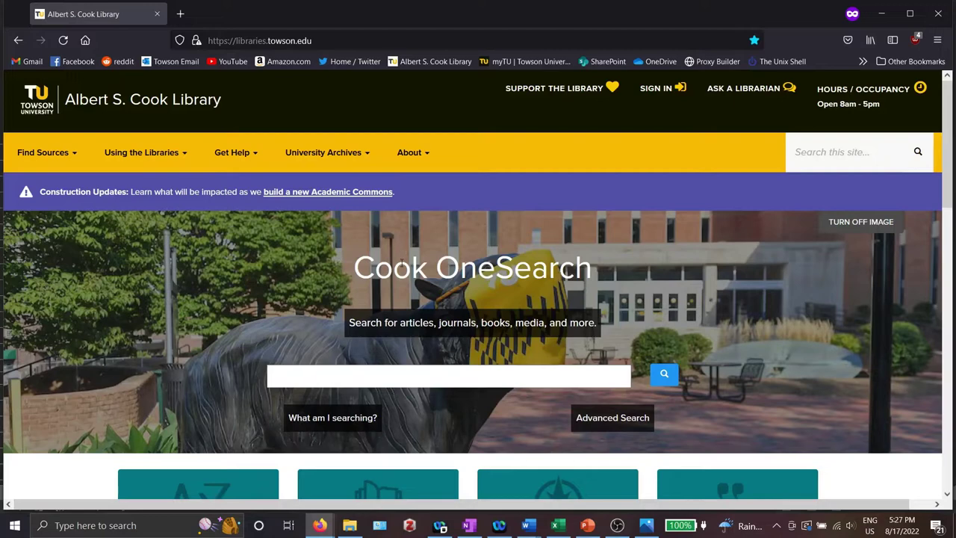
# Open the library's A-Z Databases list, filter it to the letter S, and scroll toward ScienceDirect
pyautogui.scroll(-1, 400, 265)
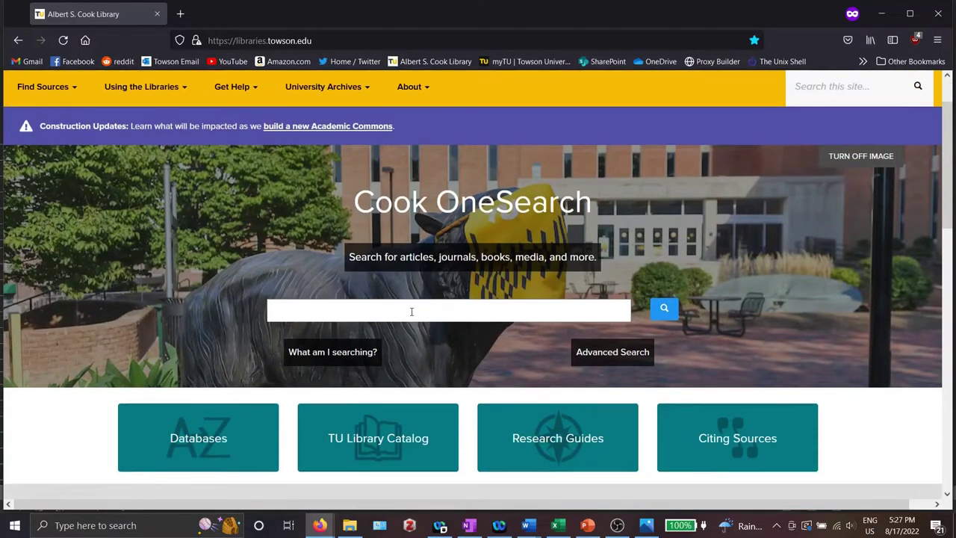
pyautogui.scroll(-2, 409, 311)
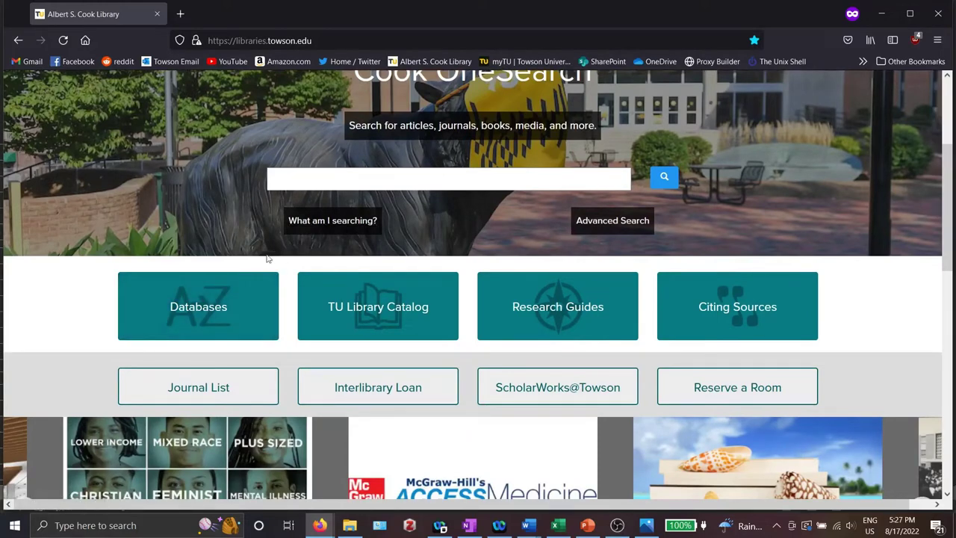
pyautogui.click(204, 315)
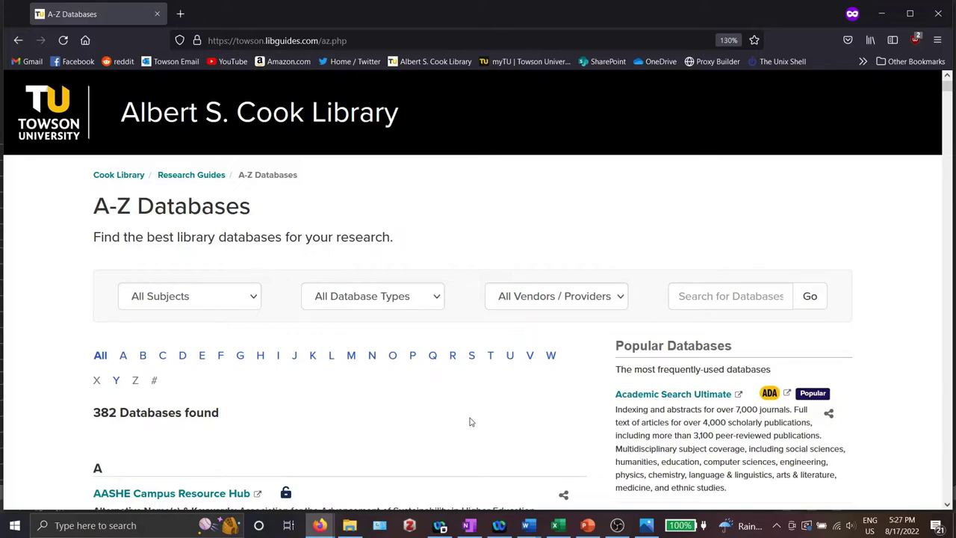
pyautogui.click(471, 356)
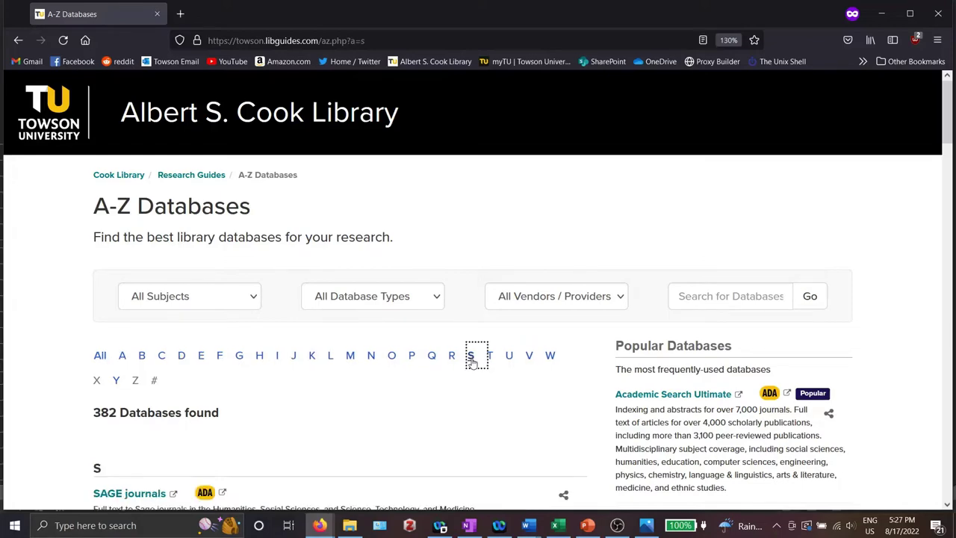
pyautogui.scroll(-3, 472, 363)
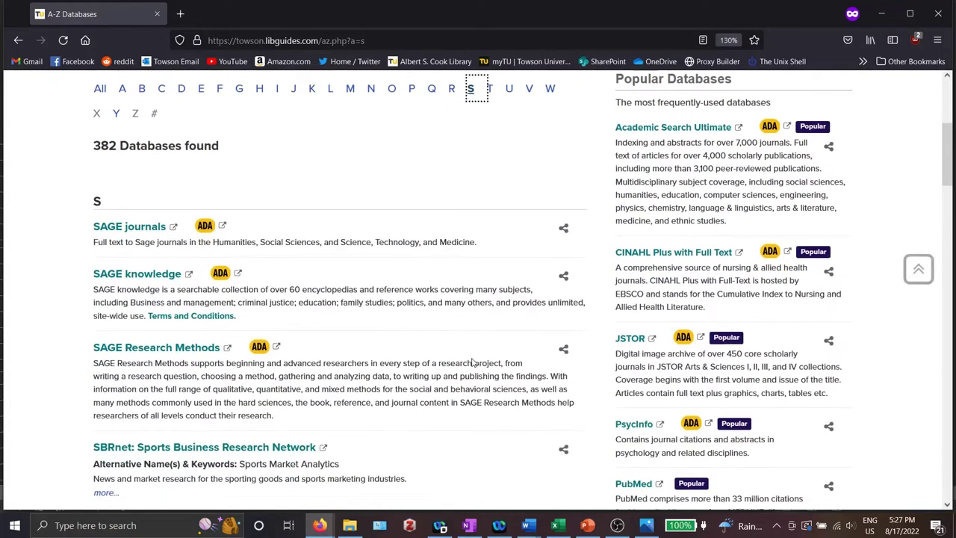
pyautogui.scroll(-2, 472, 362)
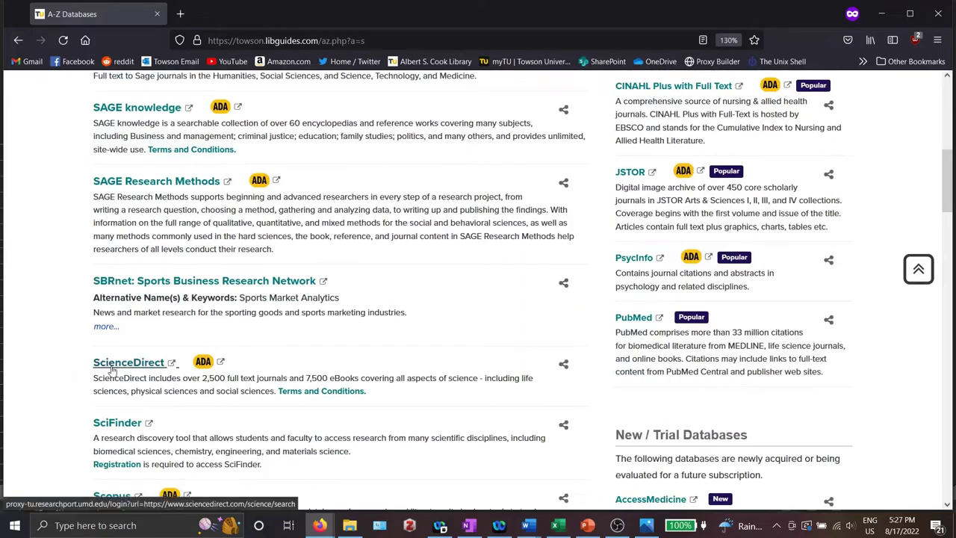
# Open ScienceDirect and enter "invasive species" in quotes as the Advanced Search terms
pyautogui.click(155, 365)
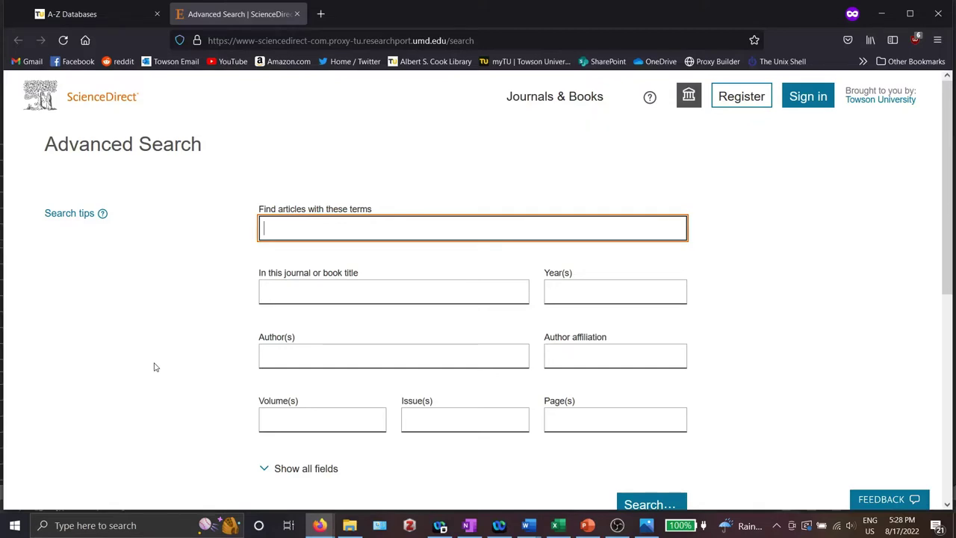
pyautogui.write('"invasive species"')
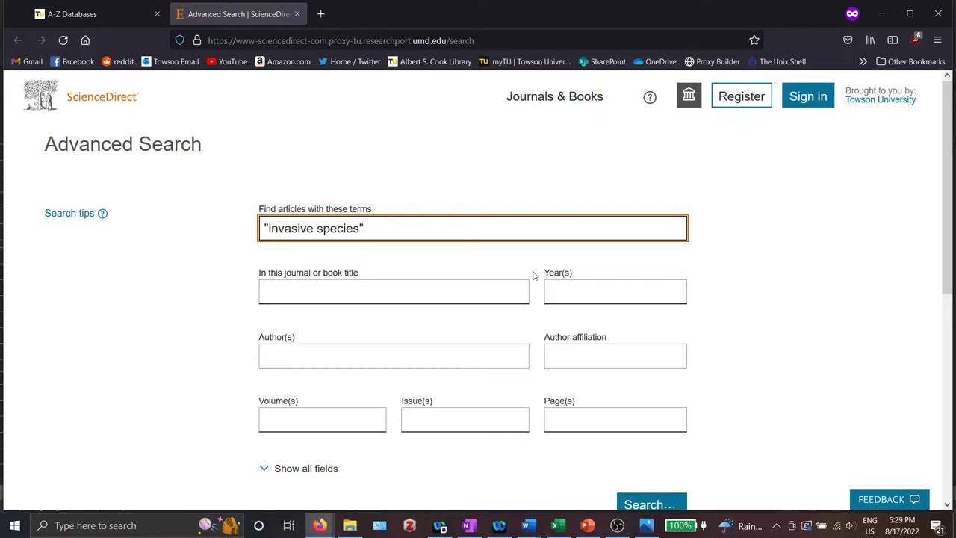
# Enter 2017-2022 in the Year(s) field and run the advanced search
pyautogui.moveTo(548, 272); pyautogui.dragTo(573, 277)
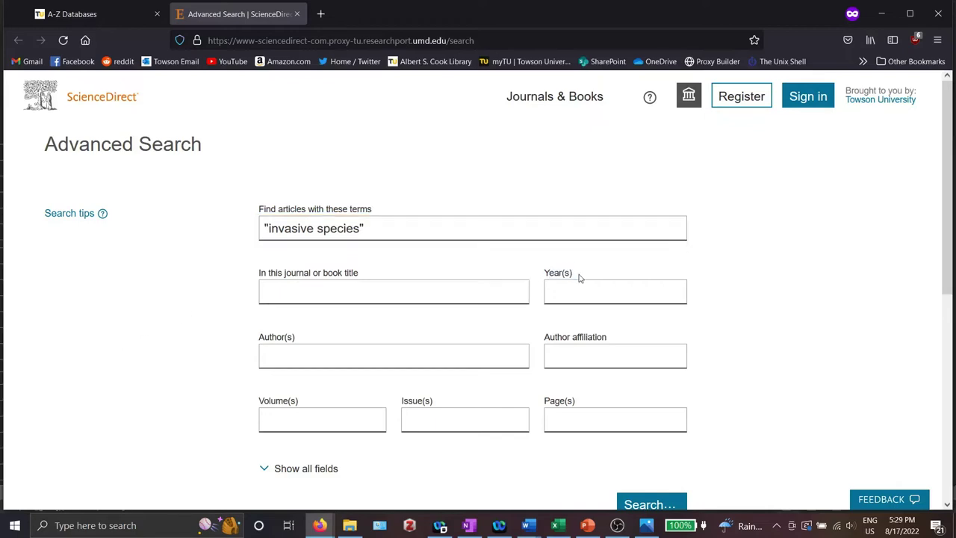
pyautogui.click(580, 294)
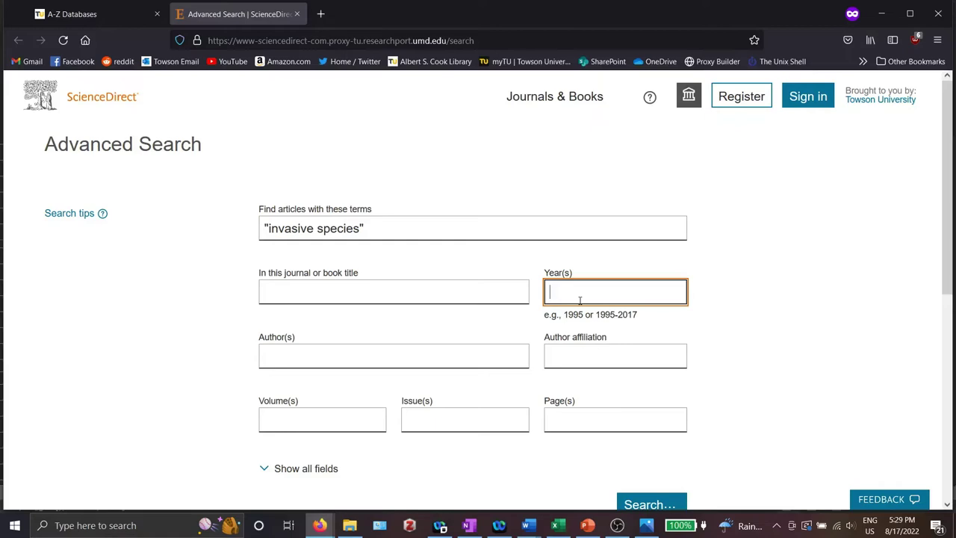
pyautogui.write('2017-2022')
pyautogui.scroll(-1, 744, 290)
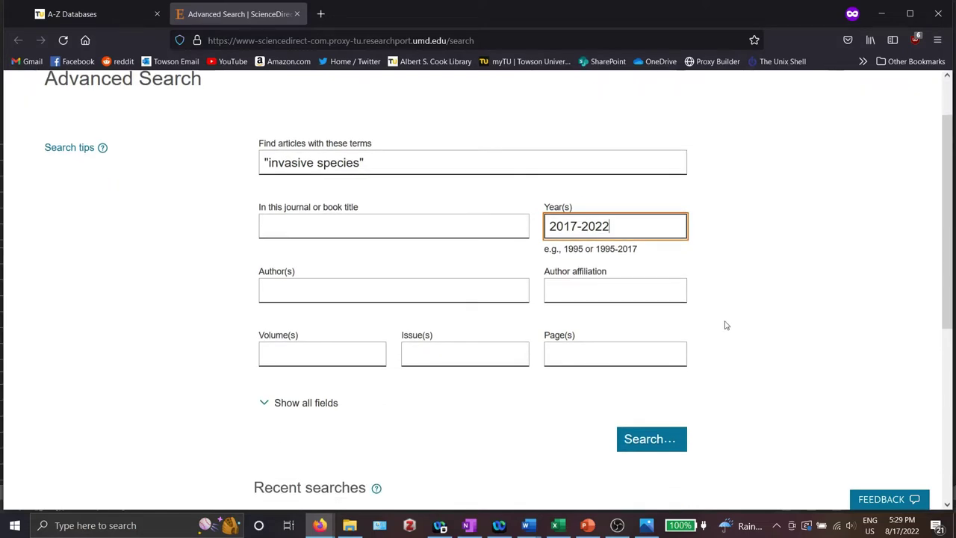
pyautogui.click(647, 442)
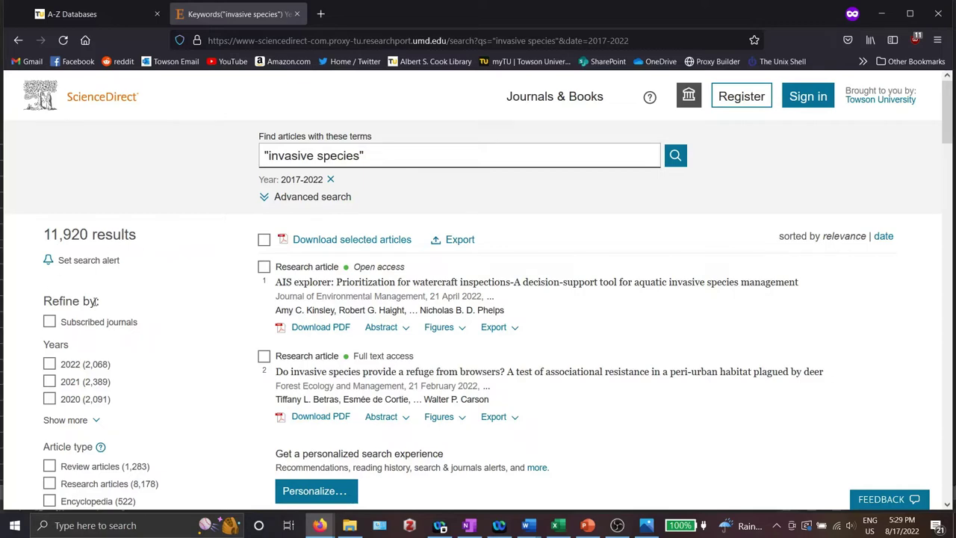
# Scroll the 11,920 results down to the Refine by article-type filters
pyautogui.scroll(-1, 147, 276)
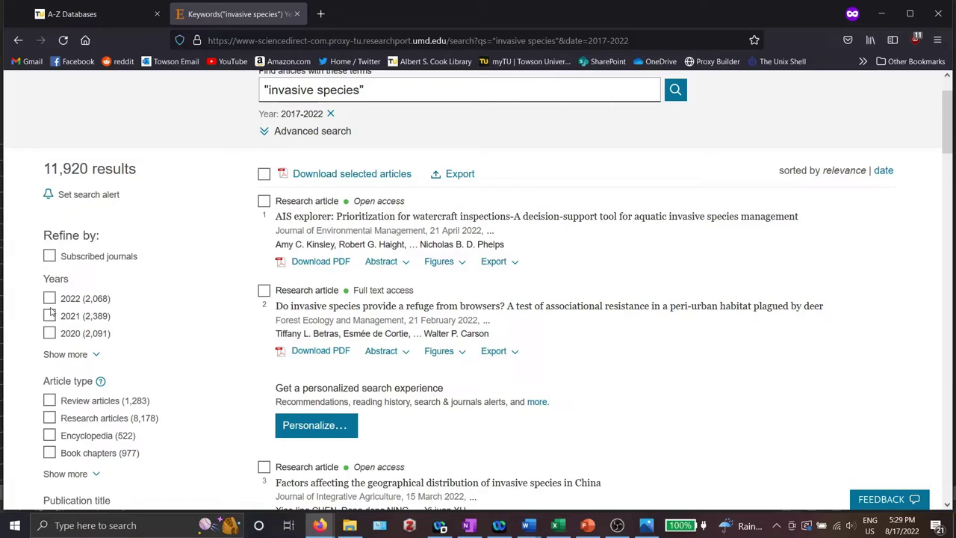
pyautogui.scroll(-2, 135, 295)
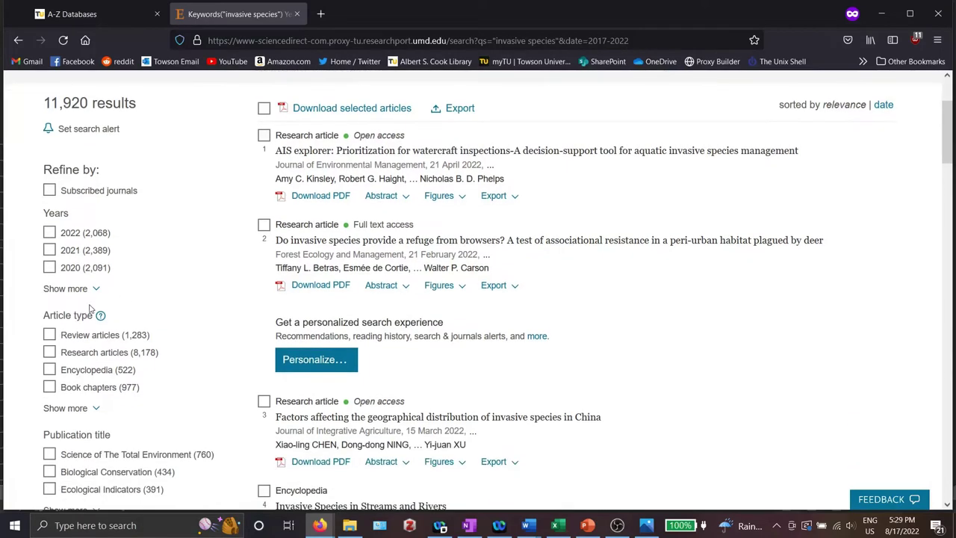
pyautogui.moveTo(44, 317); pyautogui.dragTo(100, 316)
pyautogui.scroll(-2, 185, 302)
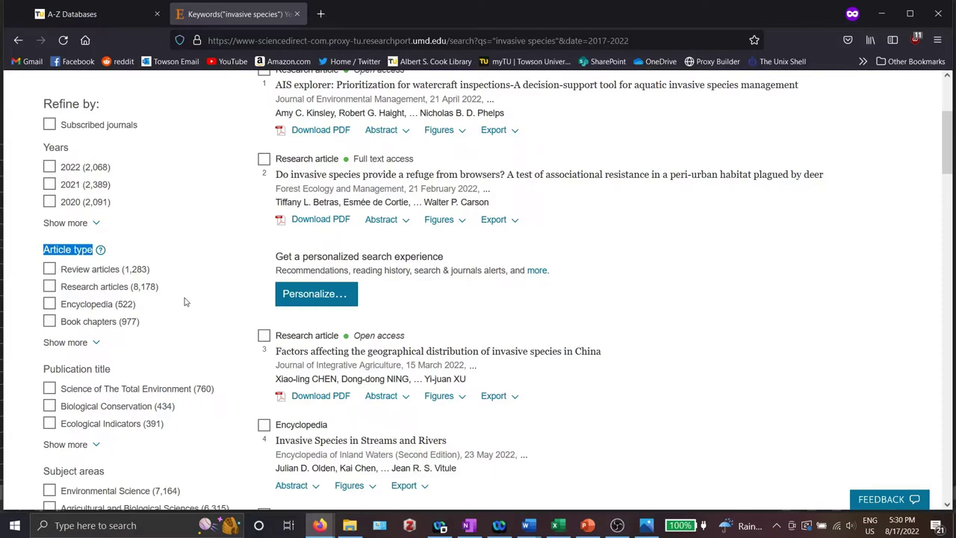
# Filter the results to Research articles only, leaving 8,178 results
pyautogui.click(31, 281)
pyautogui.click(50, 287)
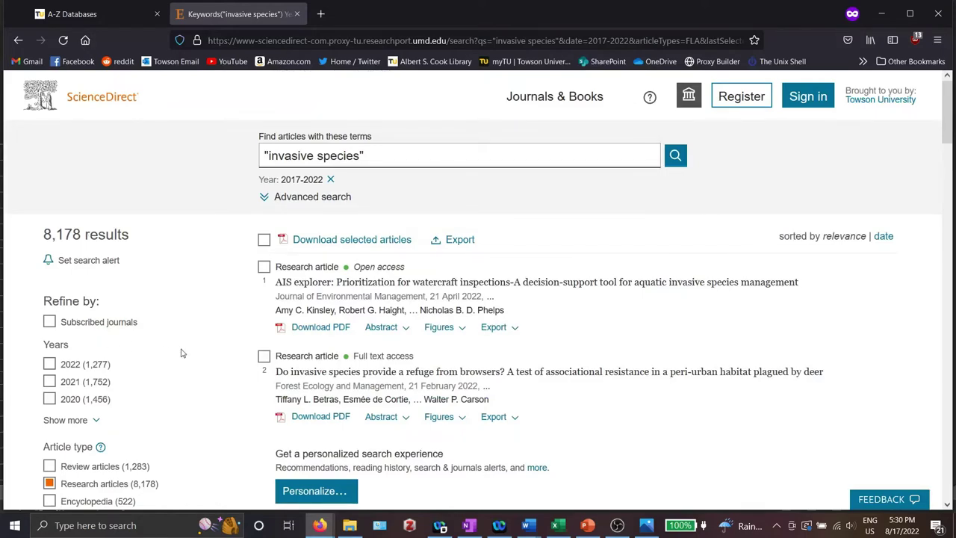
pyautogui.scroll(-1, 180, 351)
pyautogui.scroll(-1, 202, 340)
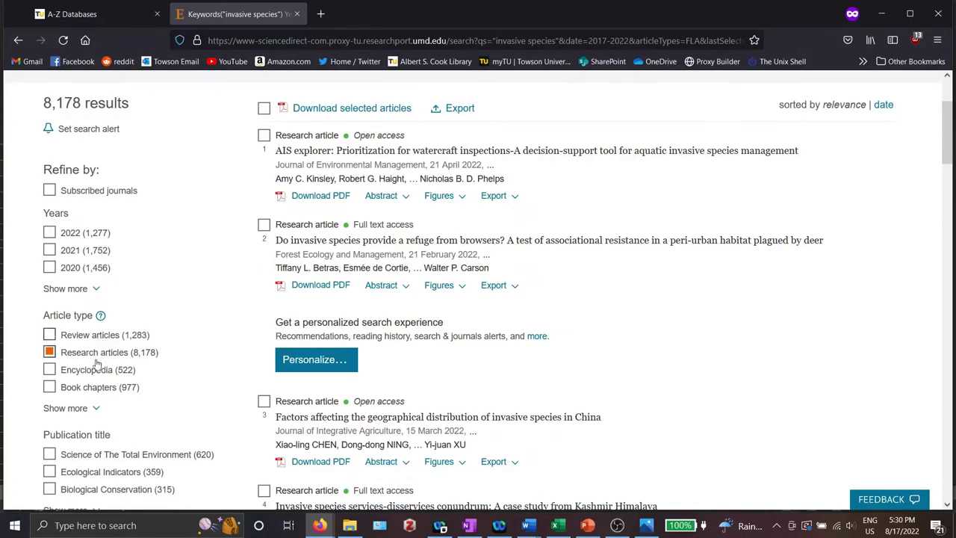
# Expand the full list of article type filters with Show more
pyautogui.click(74, 410)
pyautogui.scroll(-1, 215, 401)
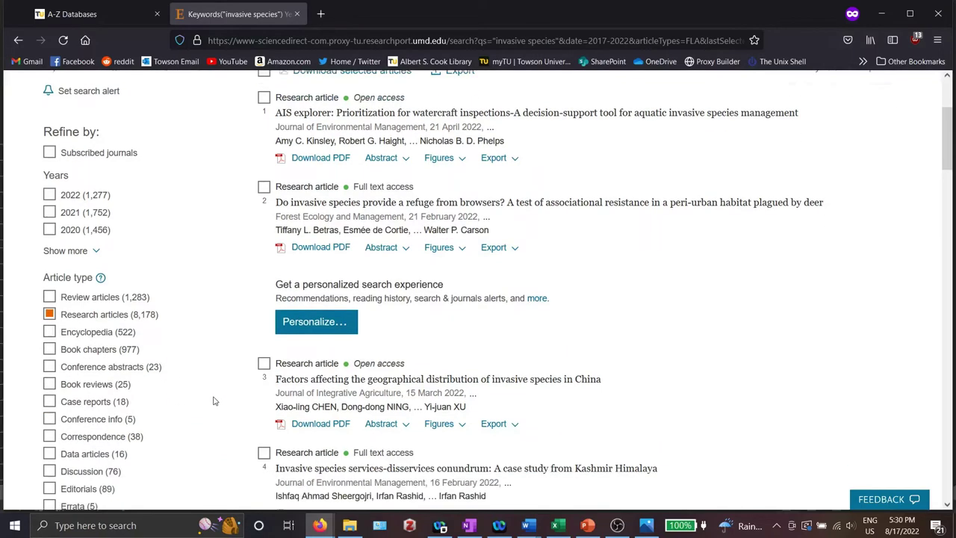
pyautogui.scroll(-3, 117, 329)
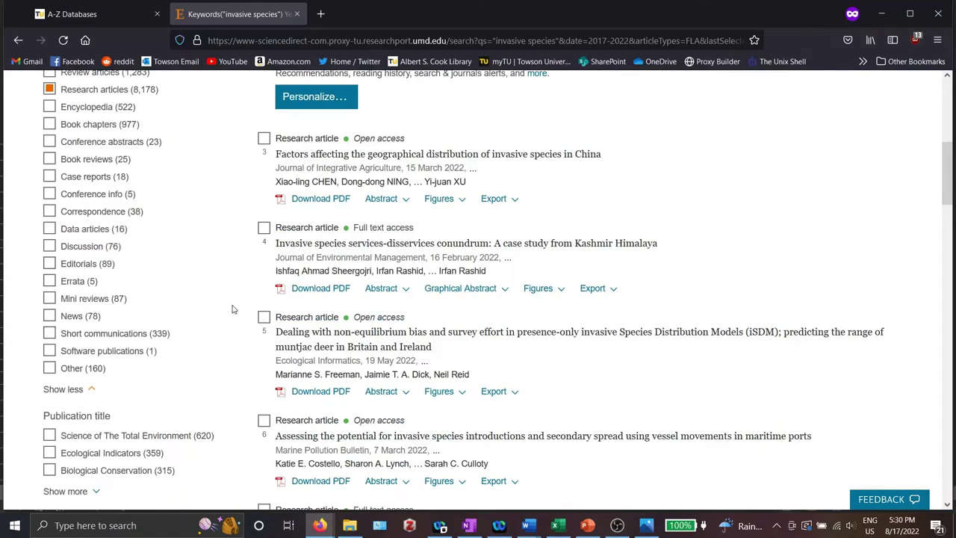
pyautogui.scroll(5, 233, 309)
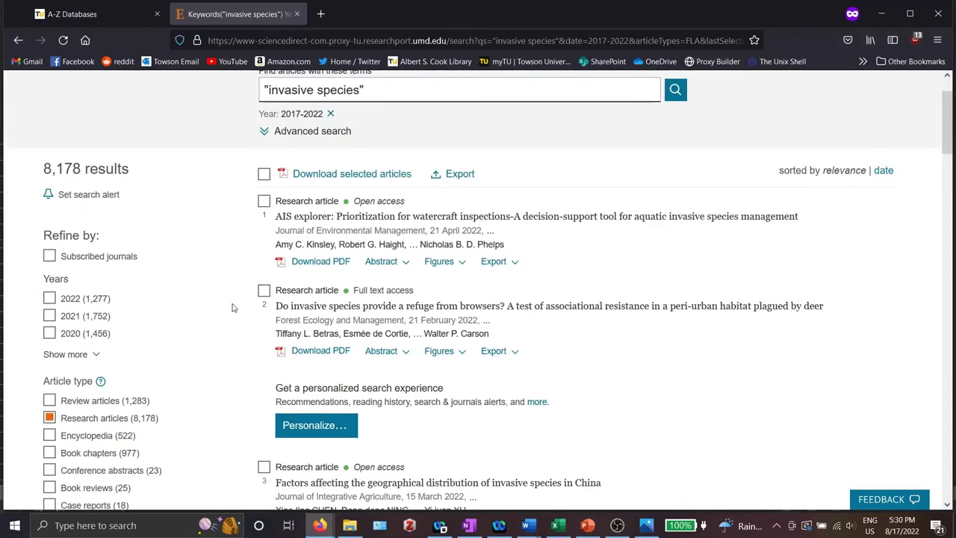
# Expand the abstract of the top result, "AIS explorer: Prioritization for watercraft inspections."
pyautogui.scroll(1, 232, 308)
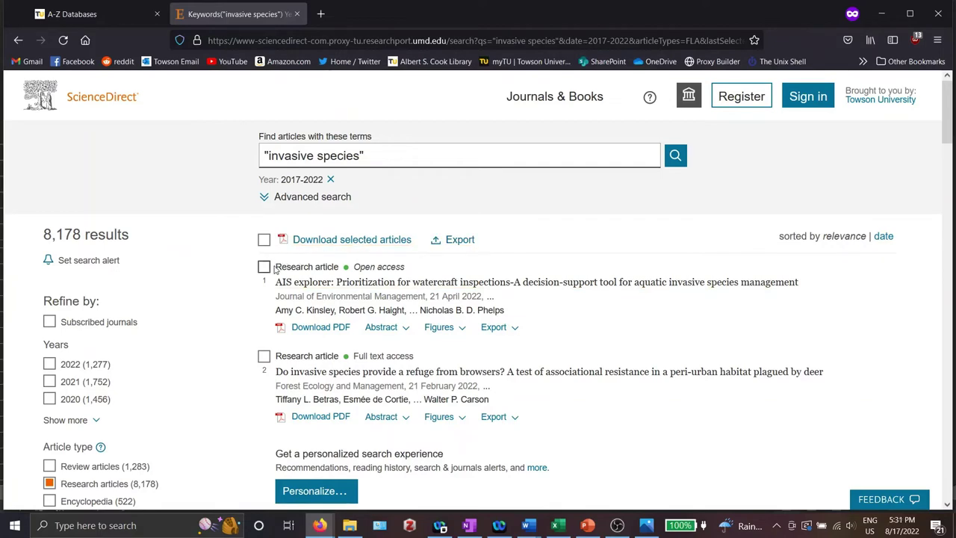
pyautogui.moveTo(275, 270); pyautogui.dragTo(339, 269)
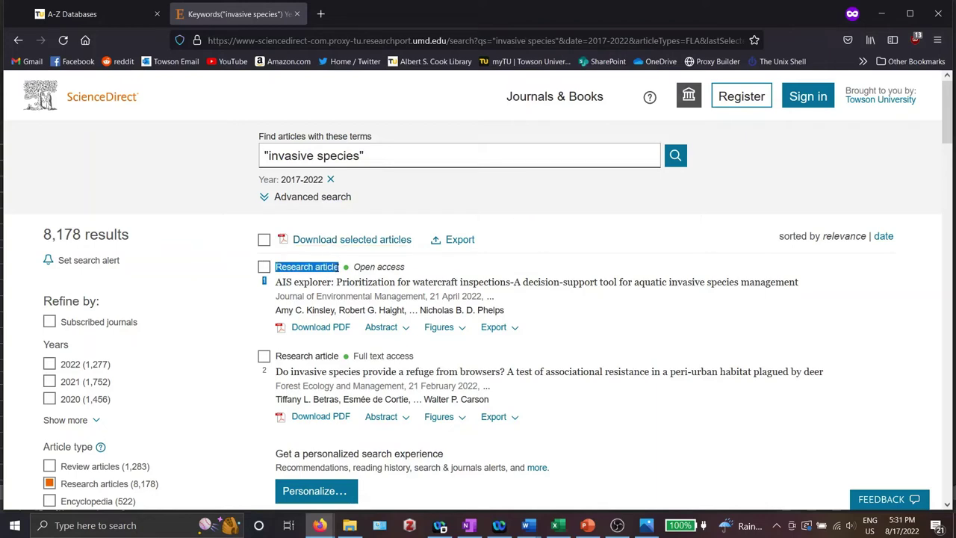
pyautogui.click(331, 269)
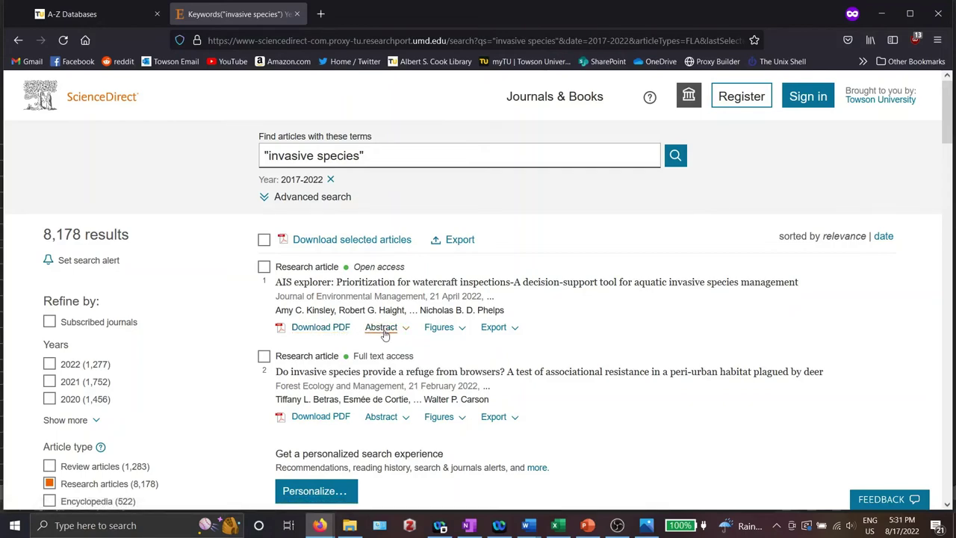
pyautogui.click(382, 330)
pyautogui.scroll(-2, 383, 330)
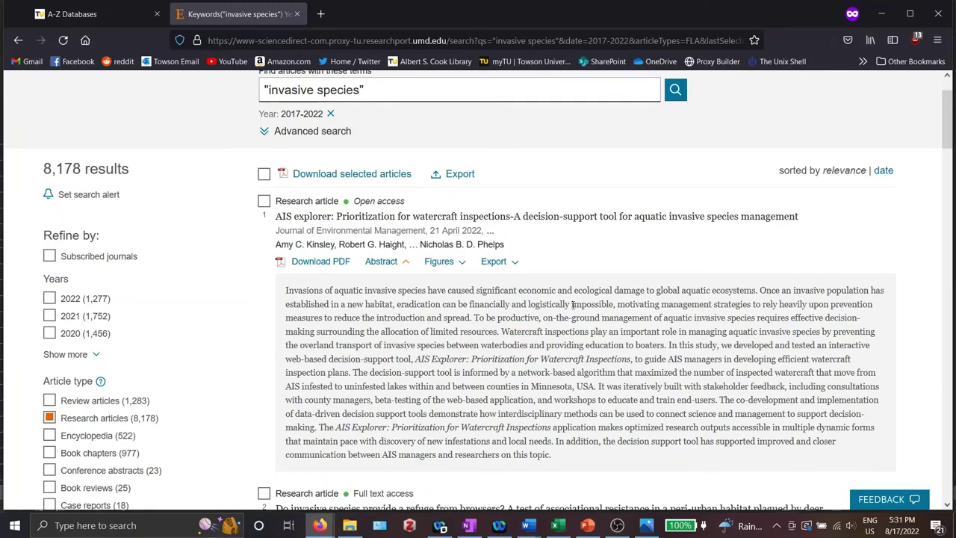
# Open the AIS explorer article's full text and jump to its 3. Results section
pyautogui.click(534, 218)
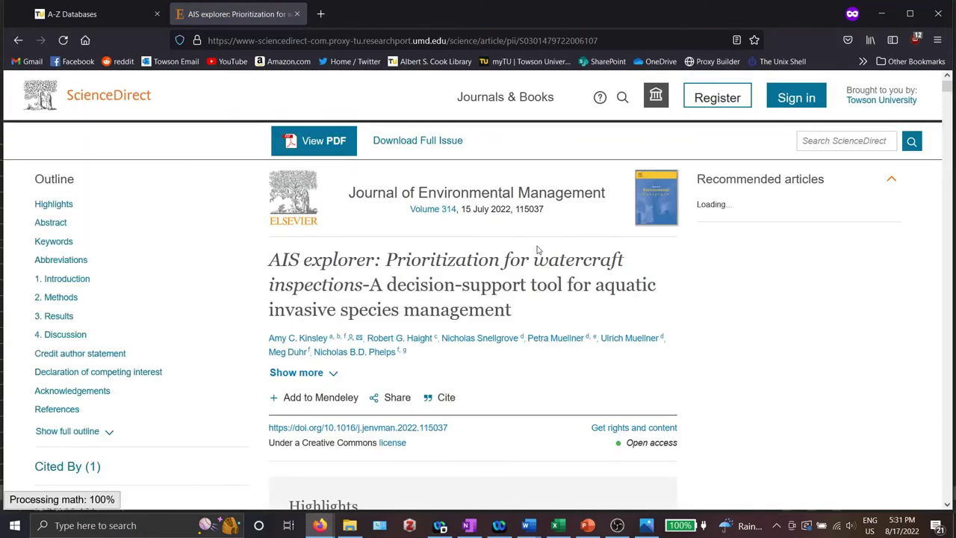
pyautogui.scroll(-2, 511, 236)
pyautogui.scroll(-5, 511, 236)
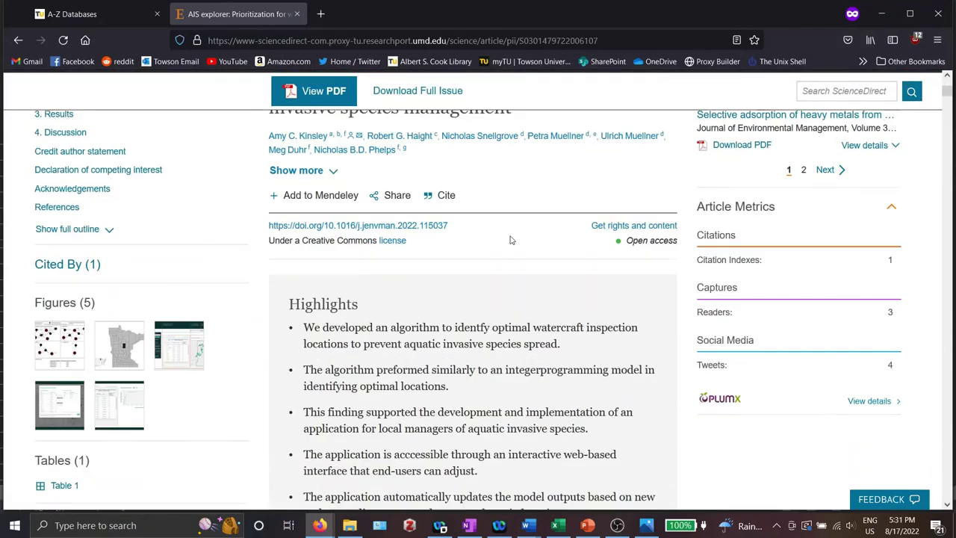
pyautogui.scroll(-3, 511, 237)
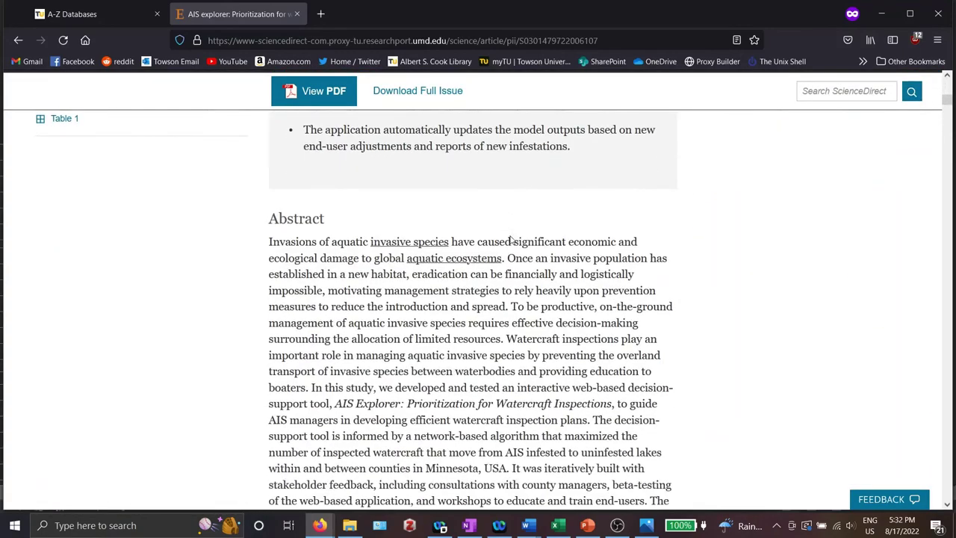
pyautogui.scroll(4, 511, 238)
pyautogui.scroll(5, 510, 239)
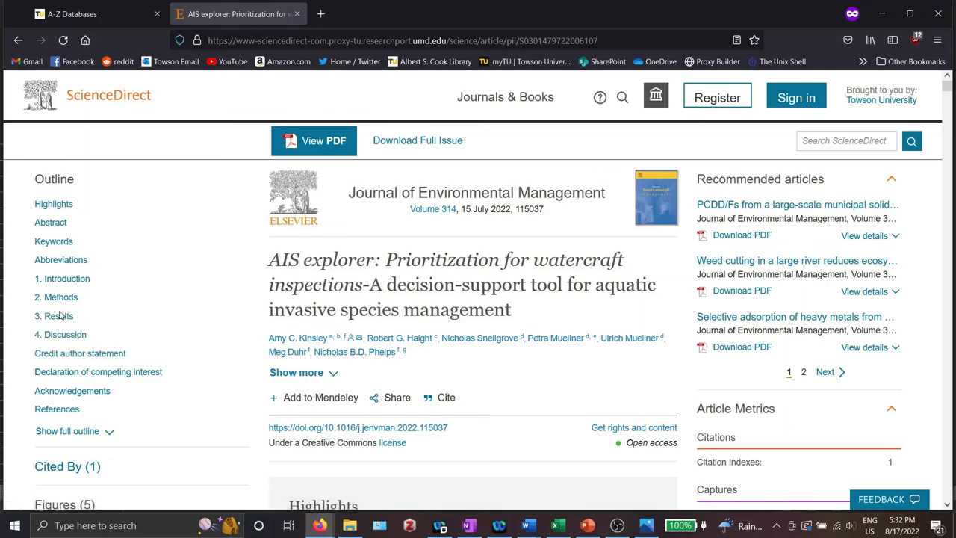
pyautogui.click(59, 319)
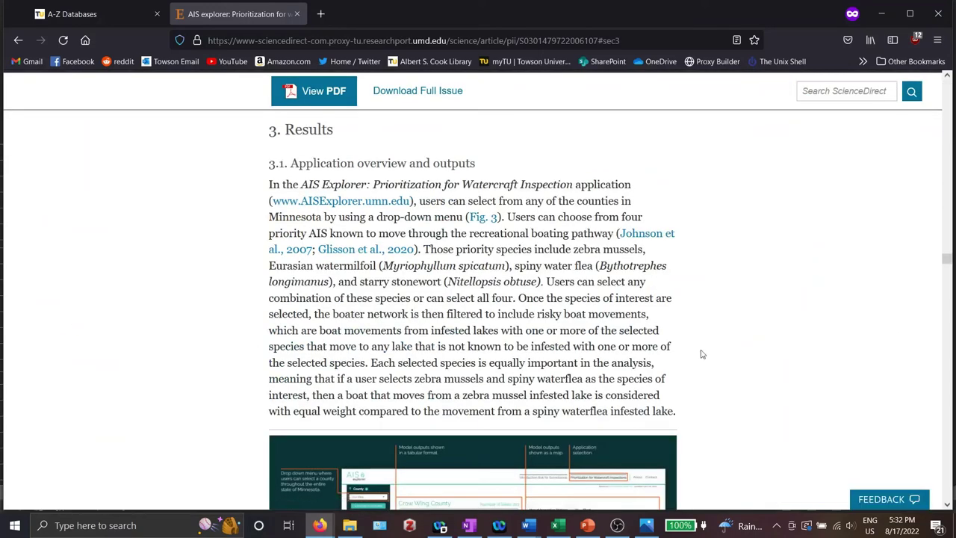